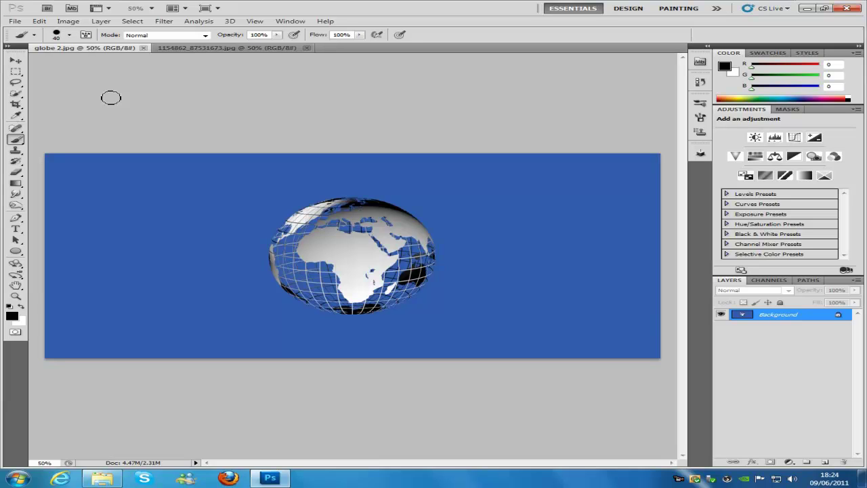
Switch to the 1154862_87531673.jpg world map document.
left_click(174, 49)
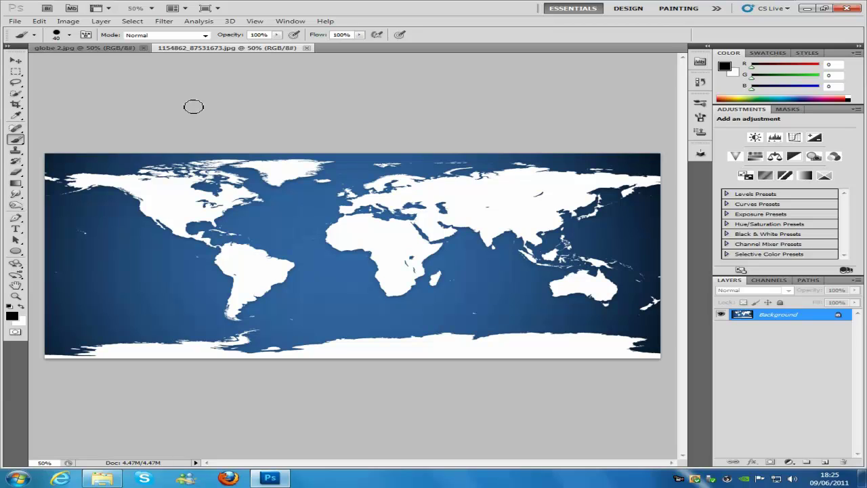
left_click(13, 21)
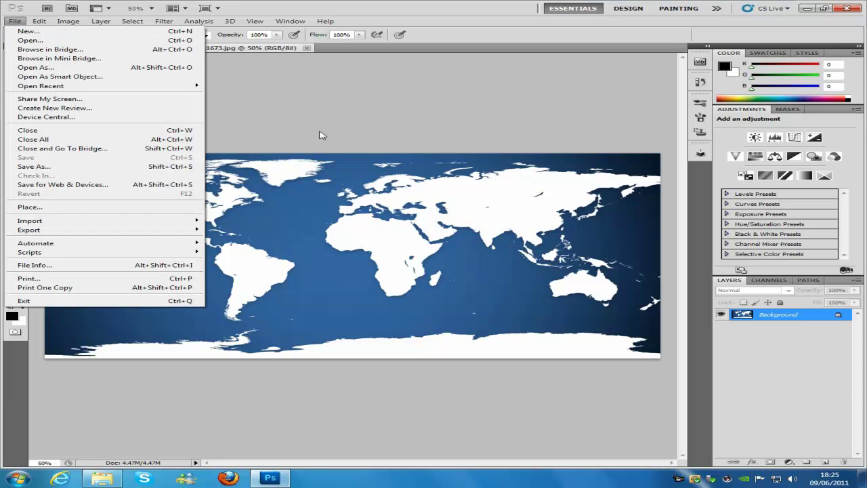
left_click(787, 360)
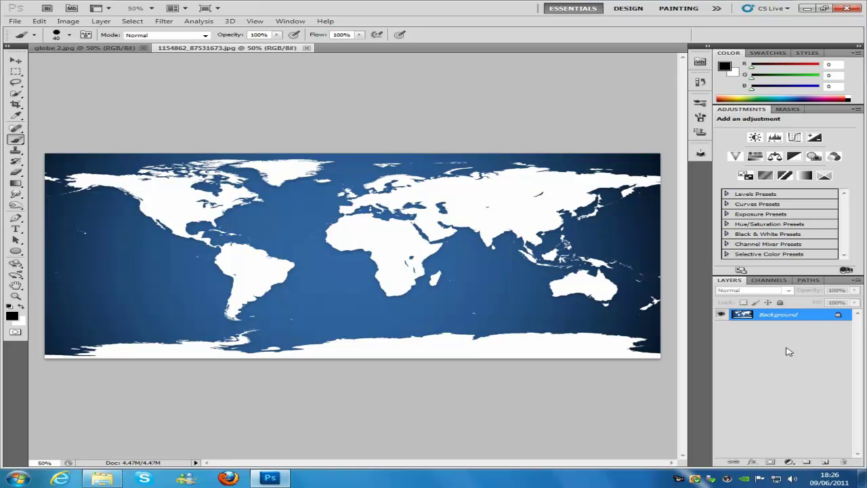
Desaturate the world map with Hue/Saturation at Saturation -100.
key("ctrl+u")
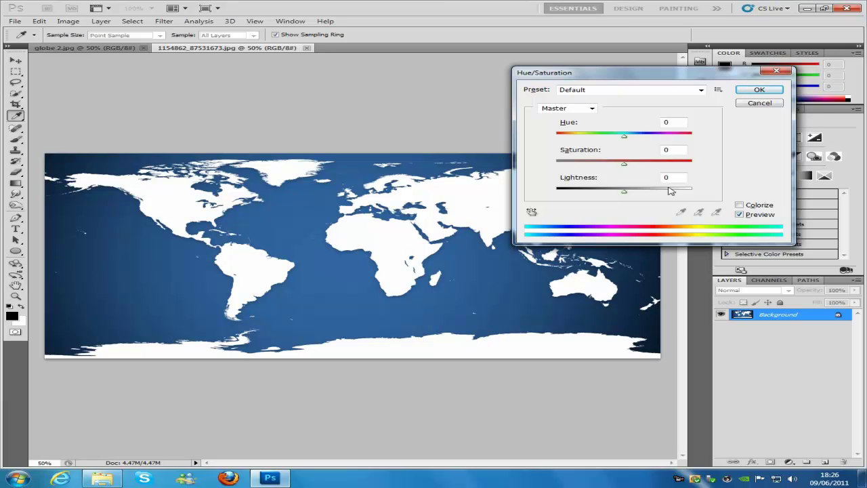
left_click_drag(624, 168, 519, 169)
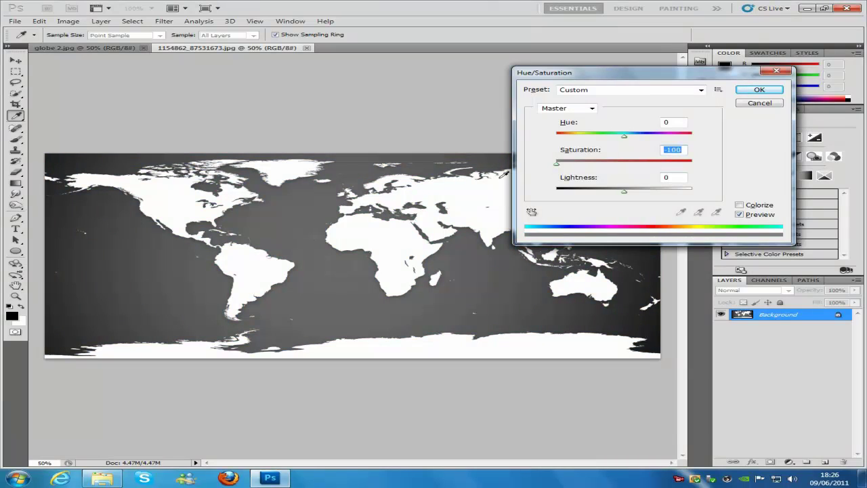
left_click(759, 90)
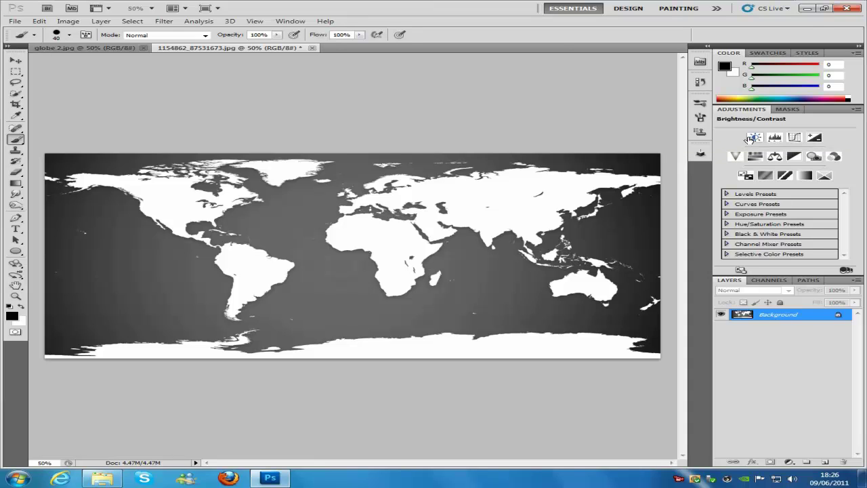
Set the Levels black input to 156 for solid black oceans, then add an empty layer.
key("ctrl+l")
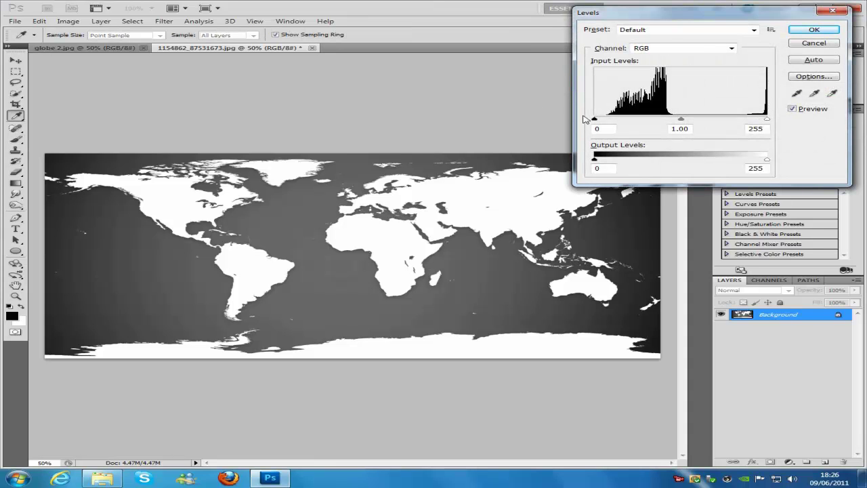
left_click_drag(594, 120, 702, 128)
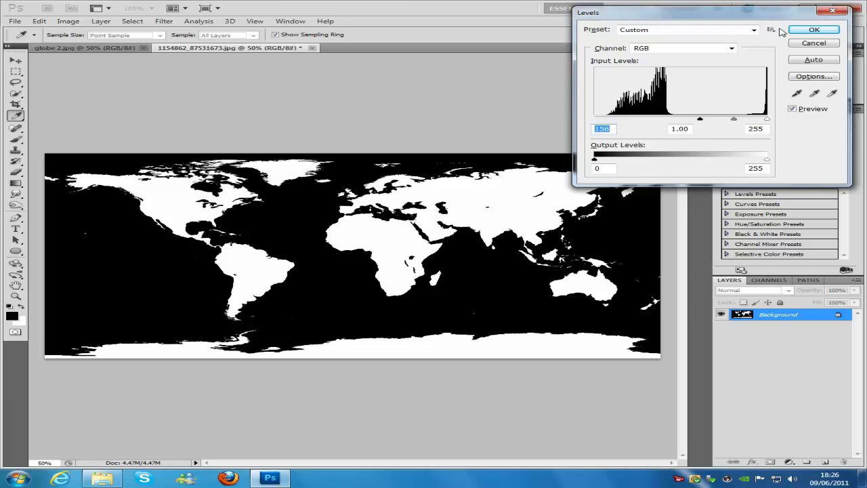
left_click(806, 32)
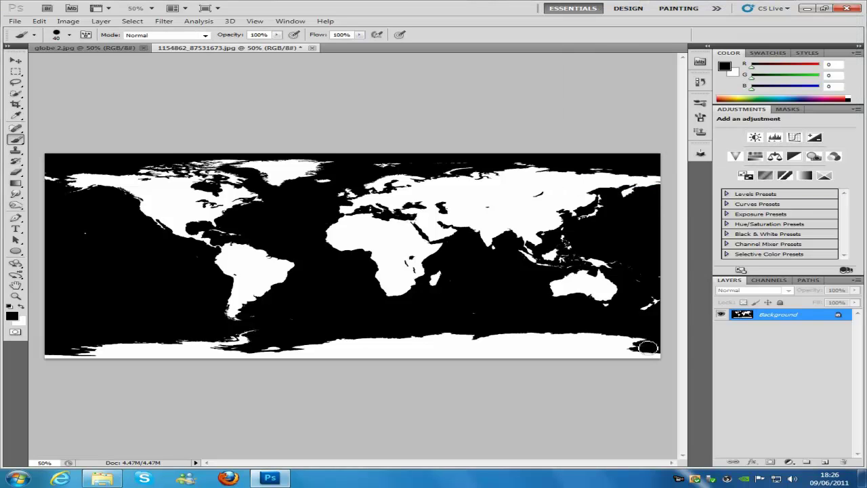
left_click(825, 461)
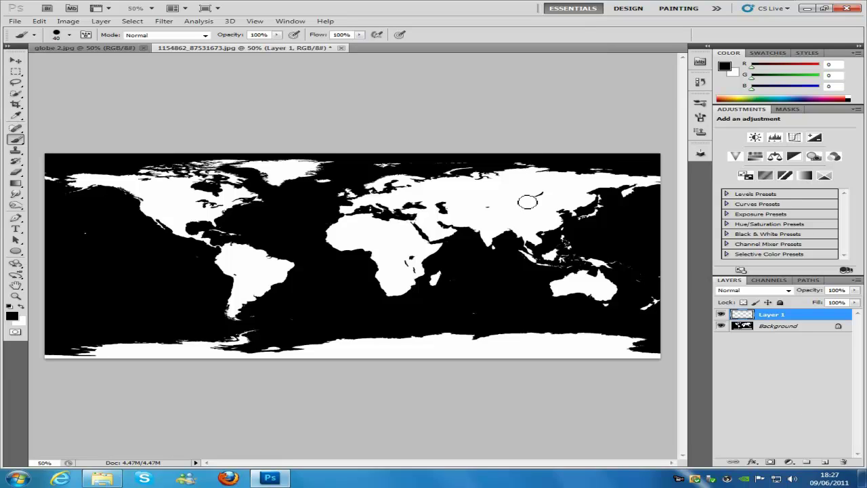
In Vanishing Point, define a plane across the four corners of the map.
left_click(163, 22)
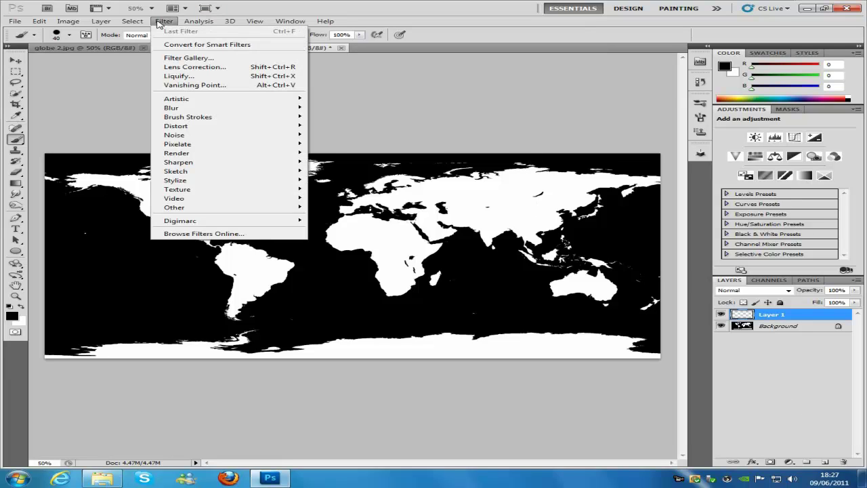
left_click(203, 85)
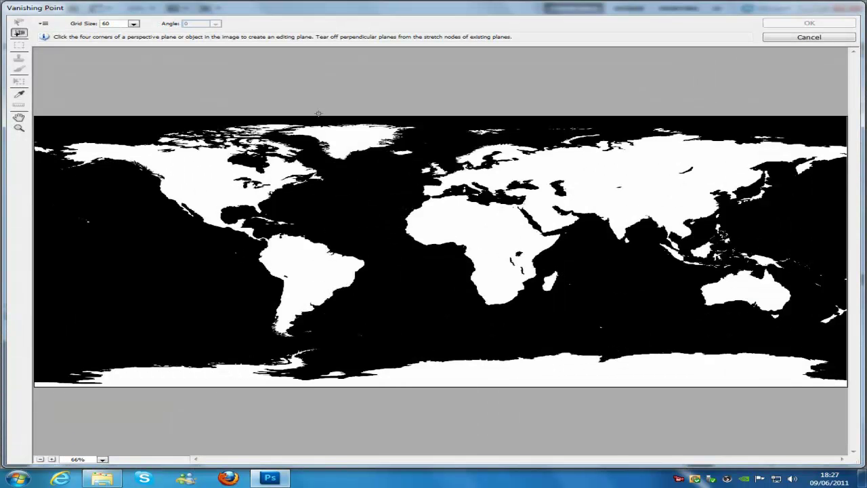
left_click(36, 119)
left_click(844, 117)
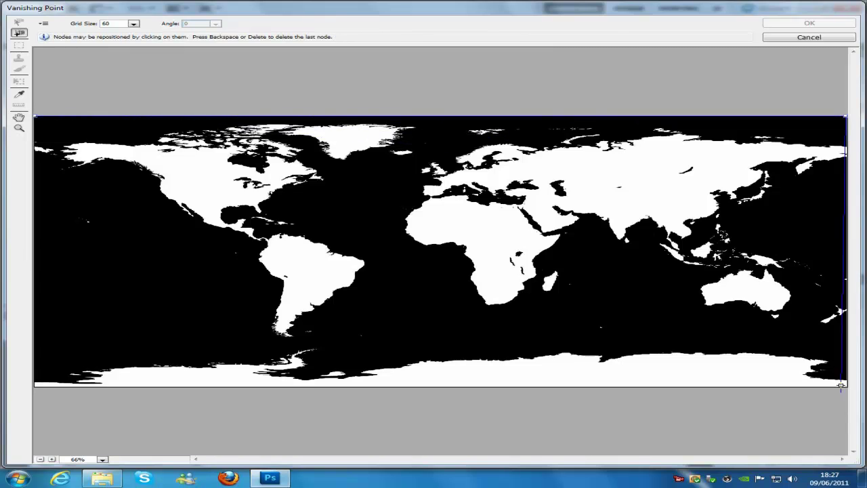
left_click(845, 386)
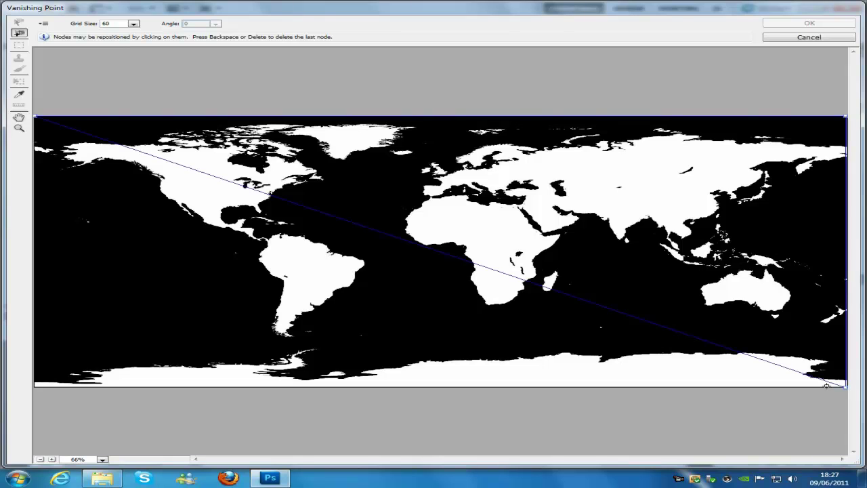
left_click(33, 386)
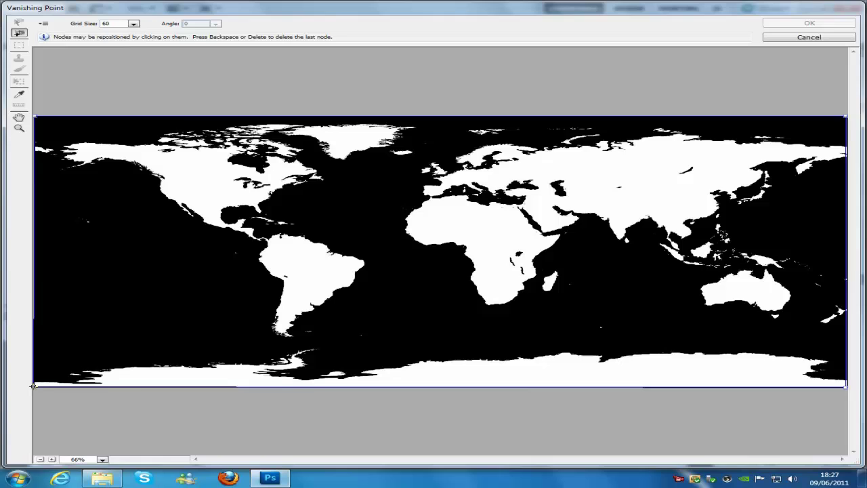
left_click(33, 386)
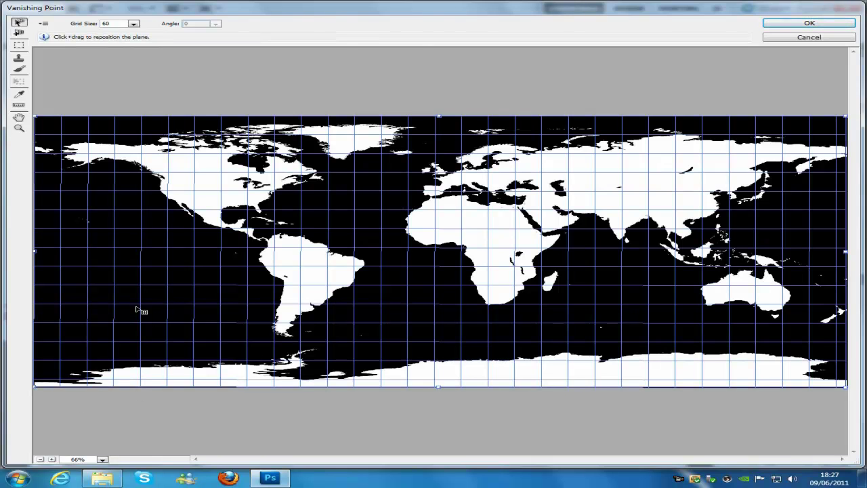
Set Grid Size to 50 and render the grid to Photoshop.
double_click(113, 23)
type("50")
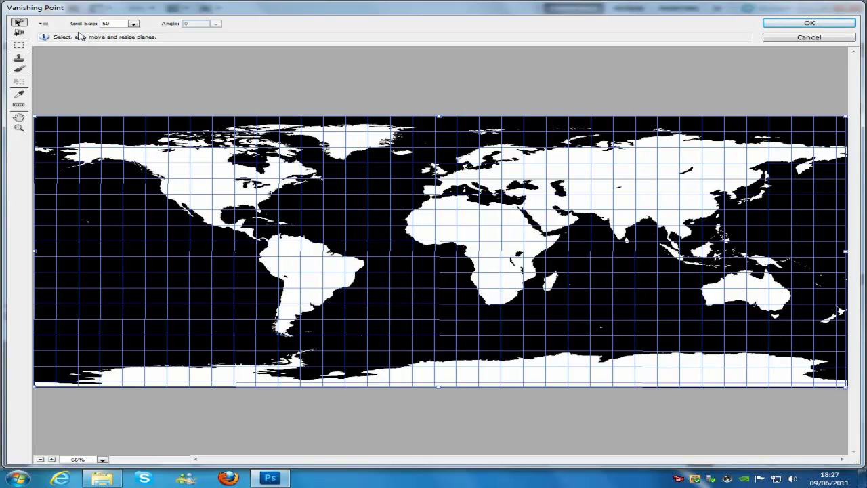
left_click(43, 26)
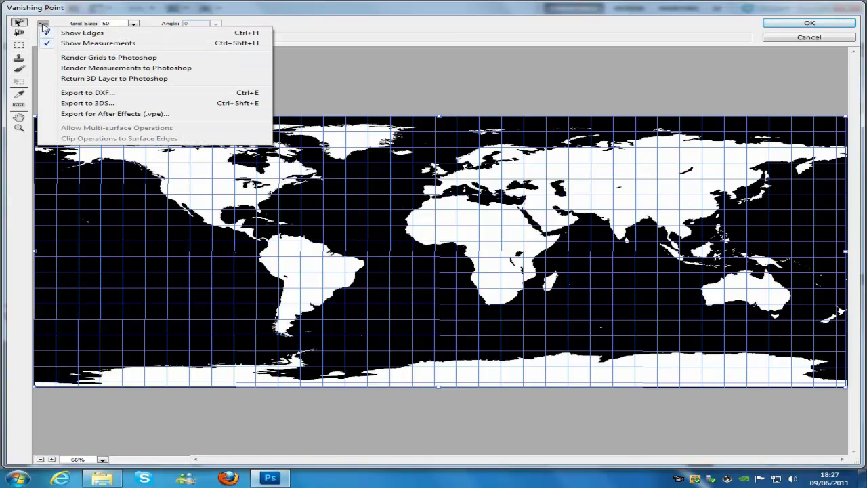
left_click(115, 61)
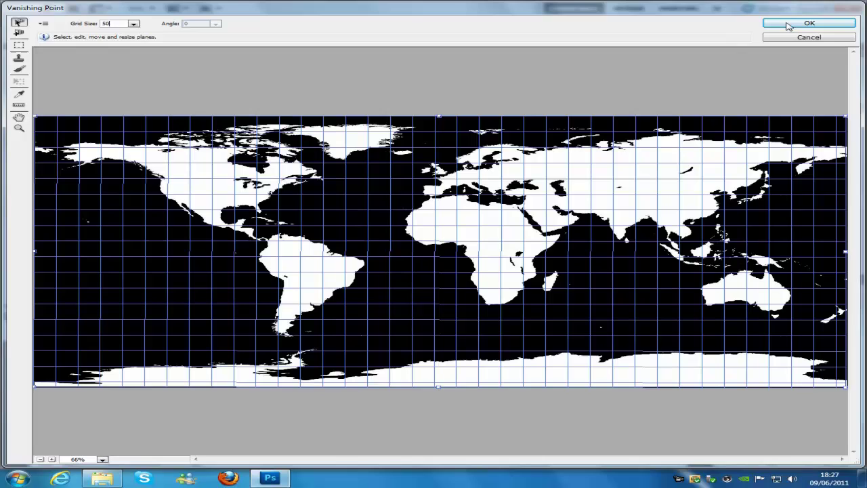
left_click(813, 24)
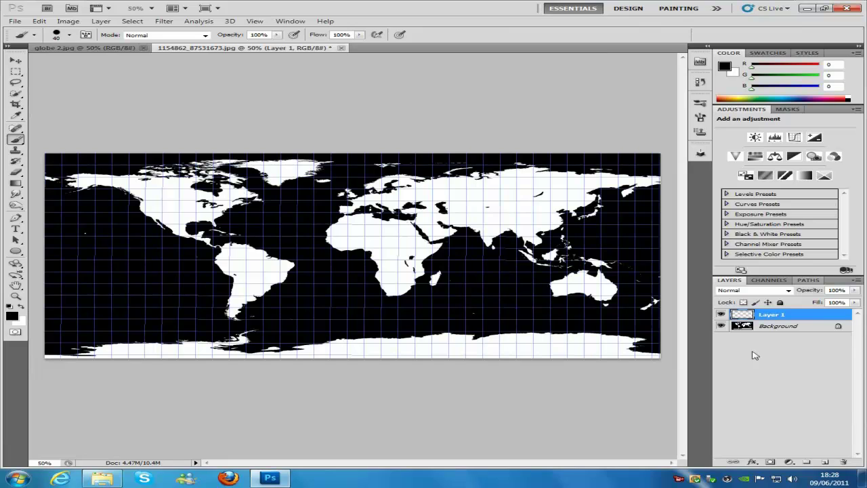
Paint over the Caspian Sea in white on the Background layer, with the grid layer briefly hidden.
left_click(720, 314)
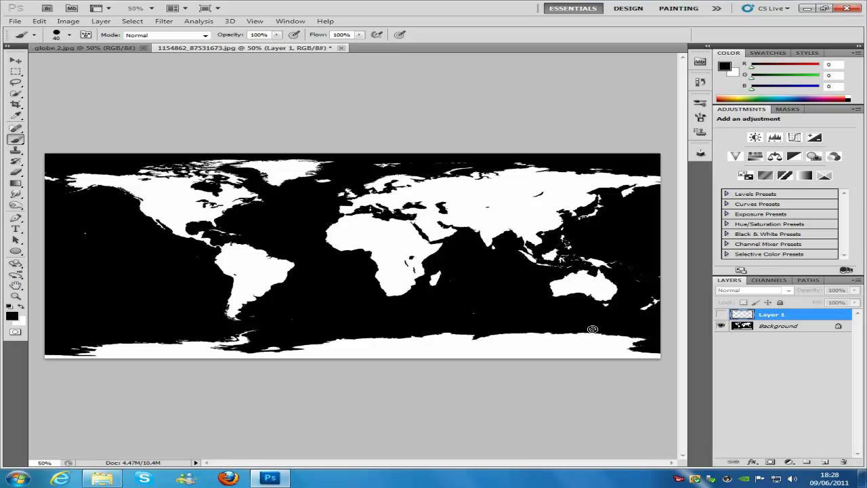
left_click(784, 328)
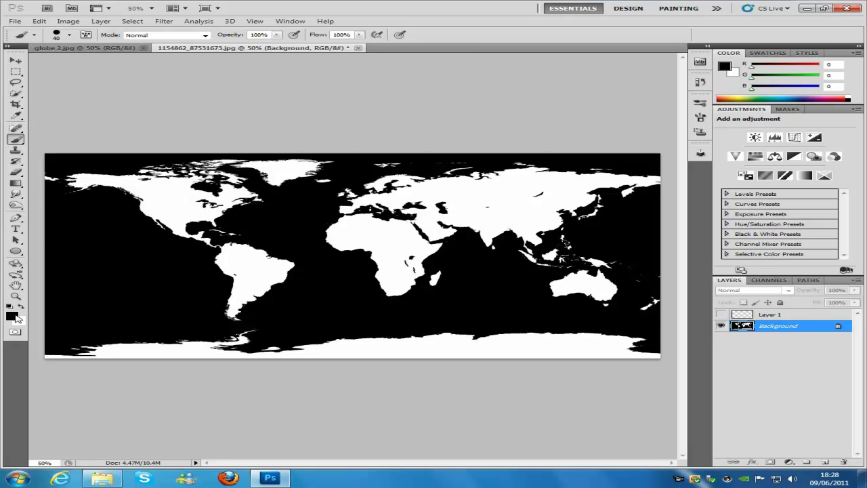
key("x")
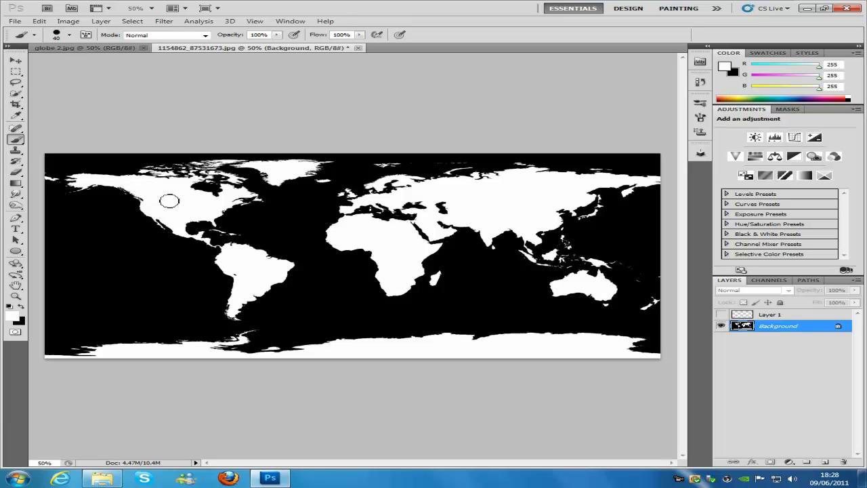
mouse_move(443, 206)
left_mouse_down()
mouse_move(441, 215)
mouse_move(451, 215)
left_mouse_up()
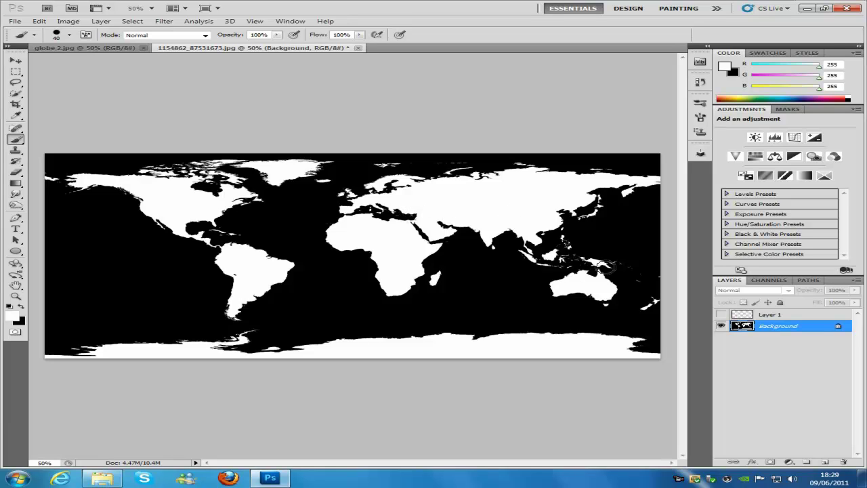
left_click(721, 314)
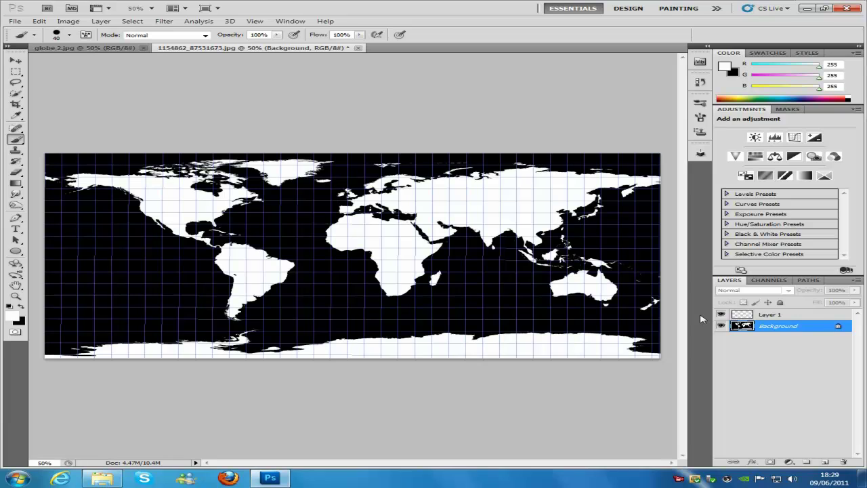
Give Layer 1 a white Color Overlay effect.
double_click(818, 317)
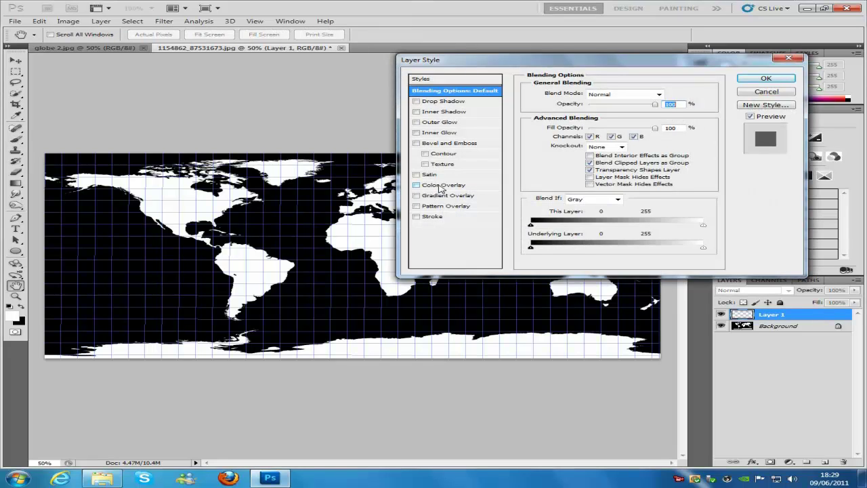
left_click(440, 184)
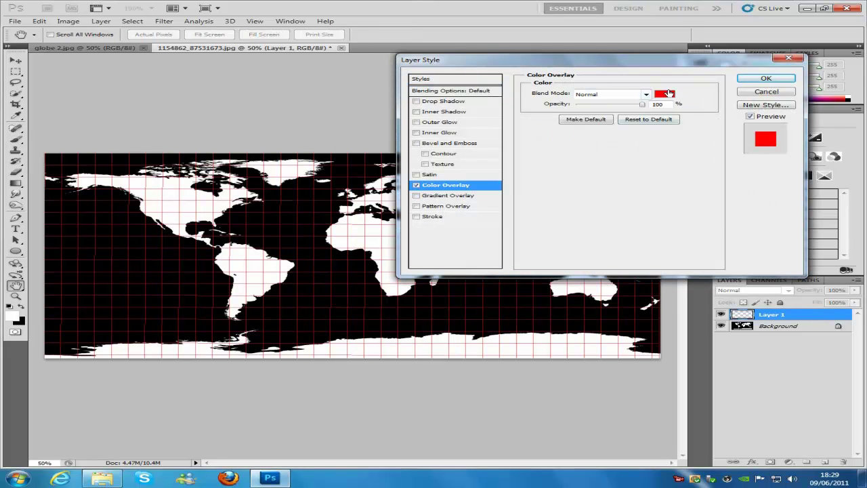
left_click(666, 94)
left_click(455, 87)
left_click(765, 79)
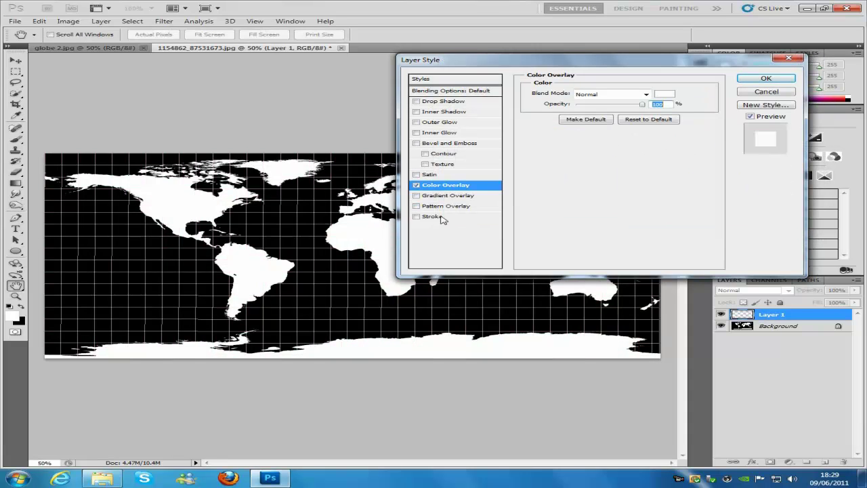
Add a white 2 px Stroke to Layer 1 and apply the effects.
left_click(441, 216)
left_click_drag(659, 93, 648, 95)
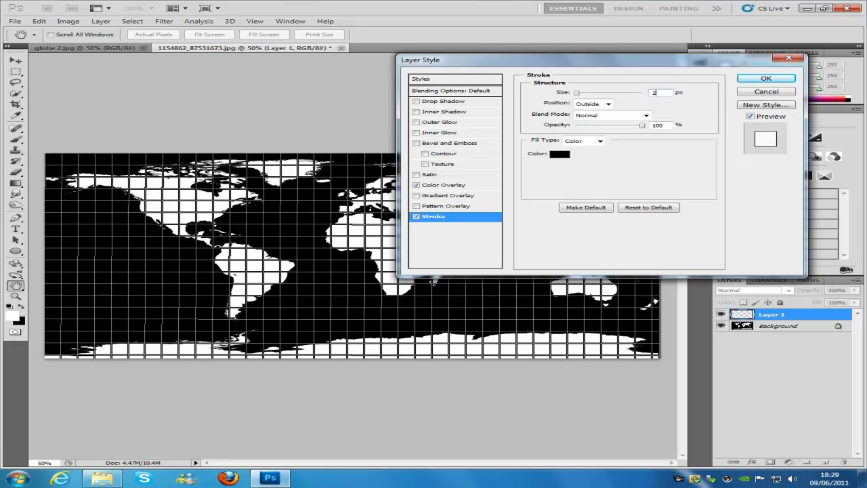
type("2")
left_click(559, 153)
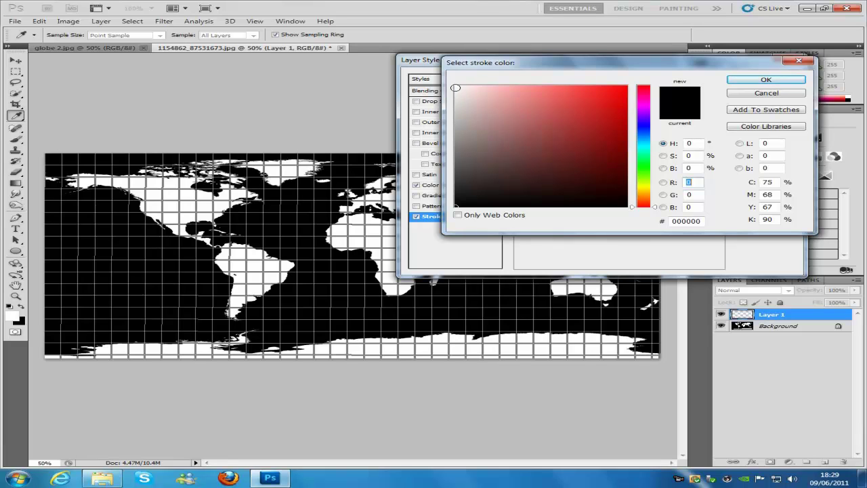
left_click(455, 88)
left_click(738, 81)
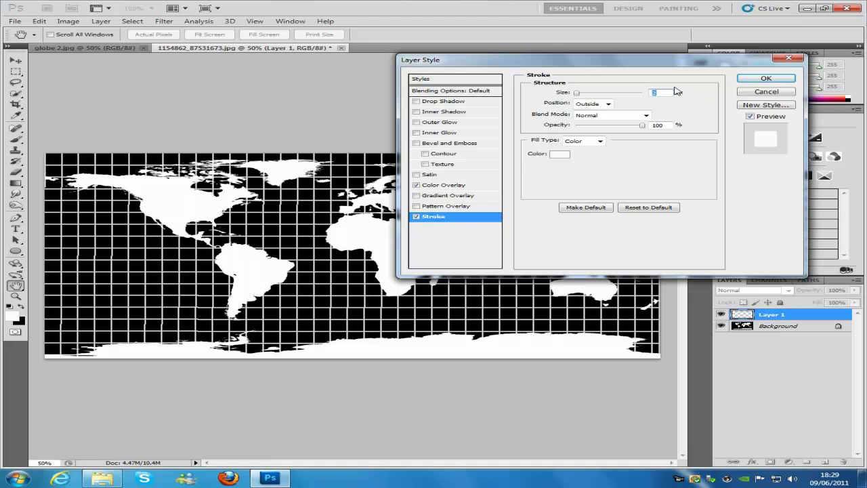
left_click(765, 80)
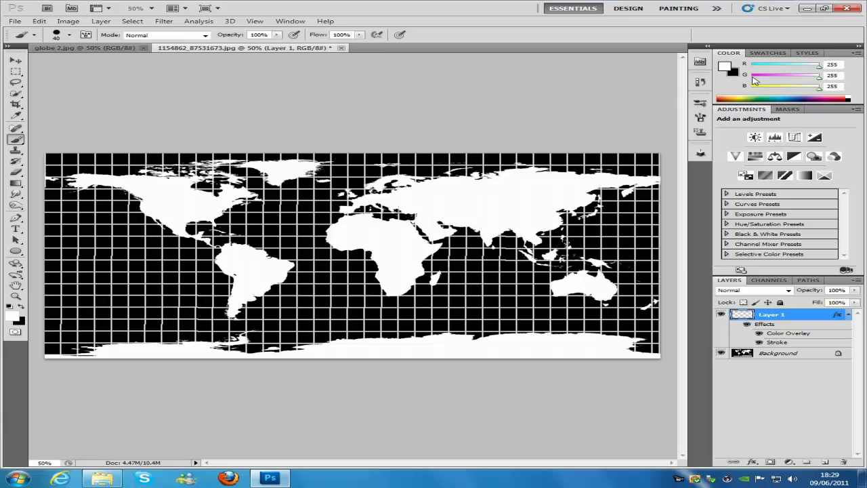
Save the map as 1154862_87531673.psd, replacing the existing file.
left_click(23, 23)
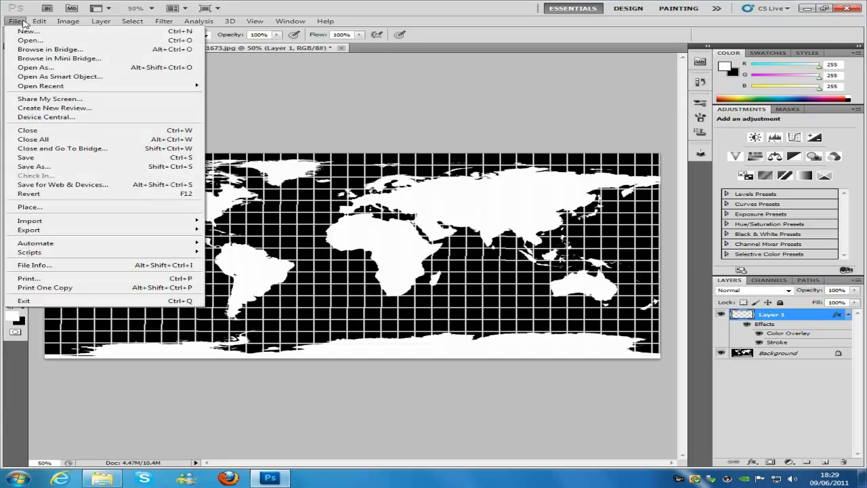
left_click(34, 167)
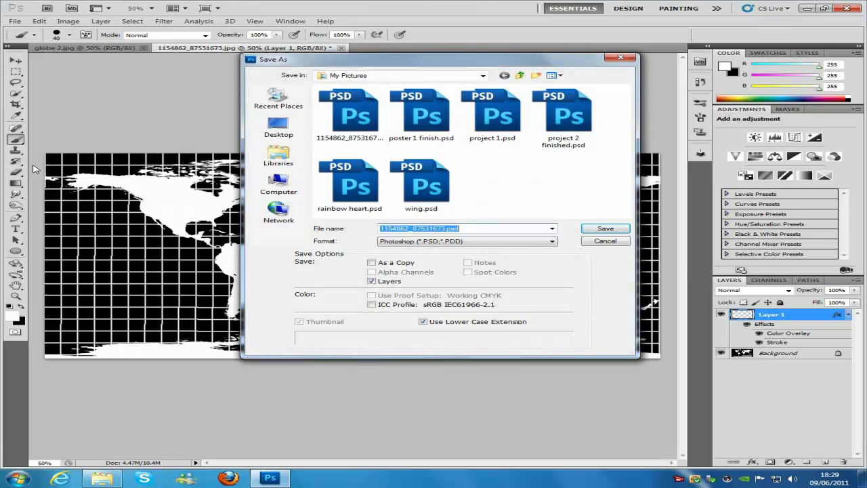
left_click(592, 231)
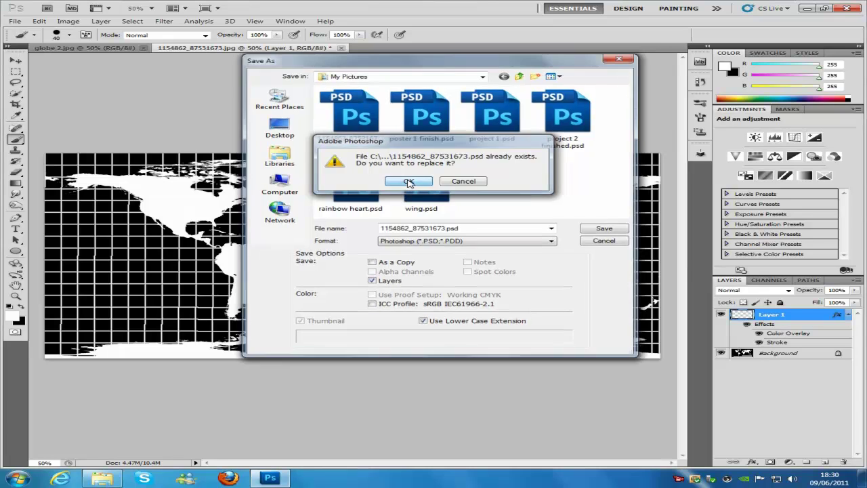
left_click(409, 181)
left_click(576, 150)
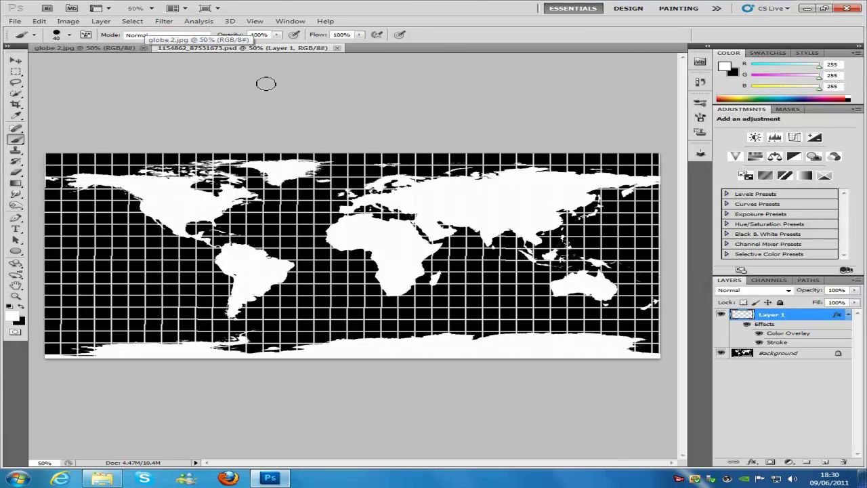
left_click(777, 353)
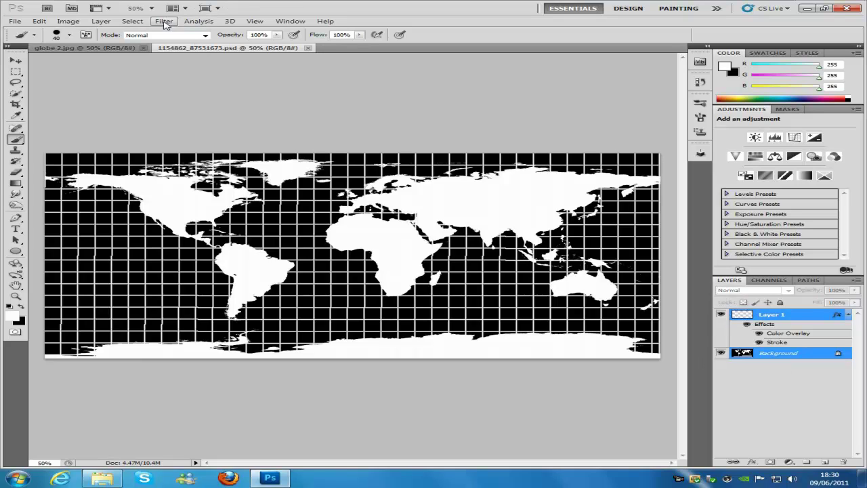
Turn the gridded map layer into a sphere with 3D > New Shape From Layer > Sphere.
left_click(231, 22)
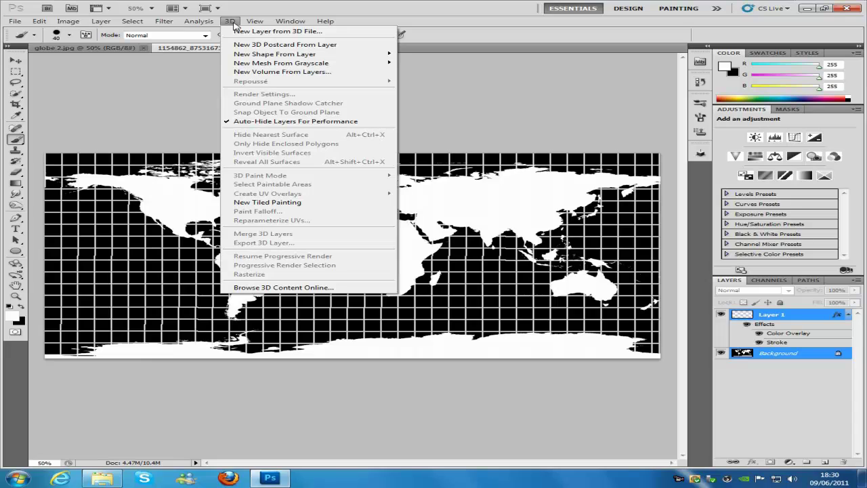
mouse_move(280, 55)
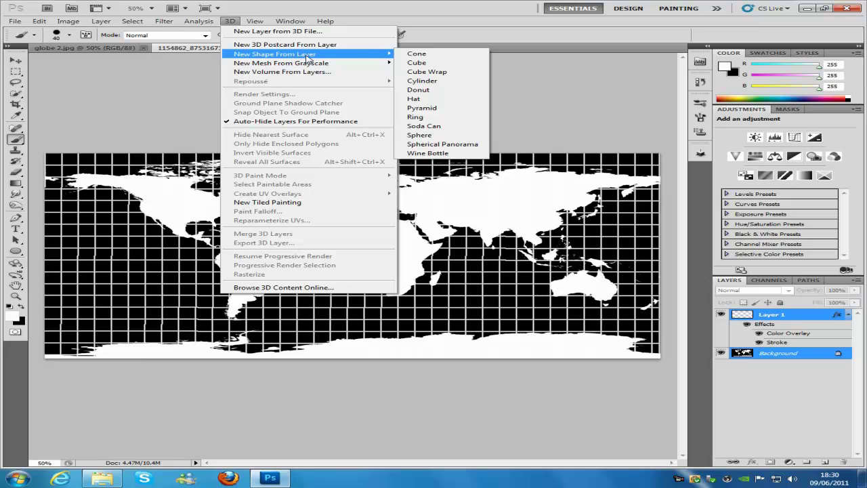
left_click(420, 135)
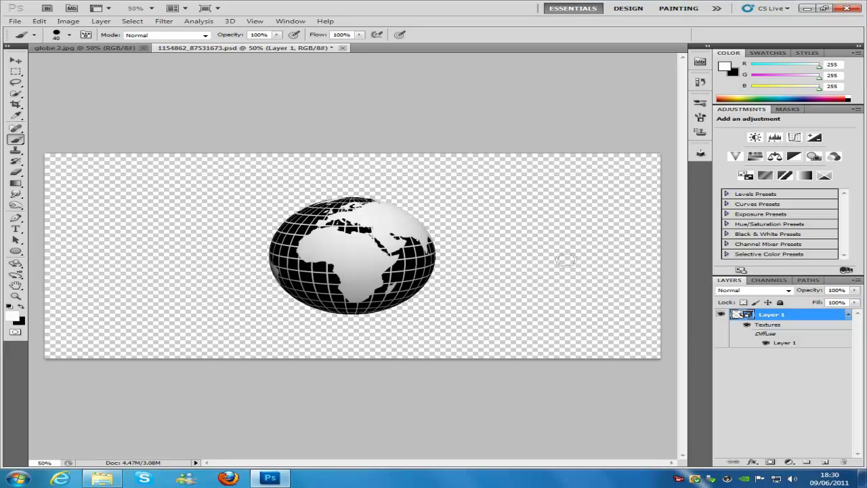
Create Layer 2 and move it below the globe layer, Layer 1.
left_click(825, 463)
left_click_drag(798, 315, 799, 372)
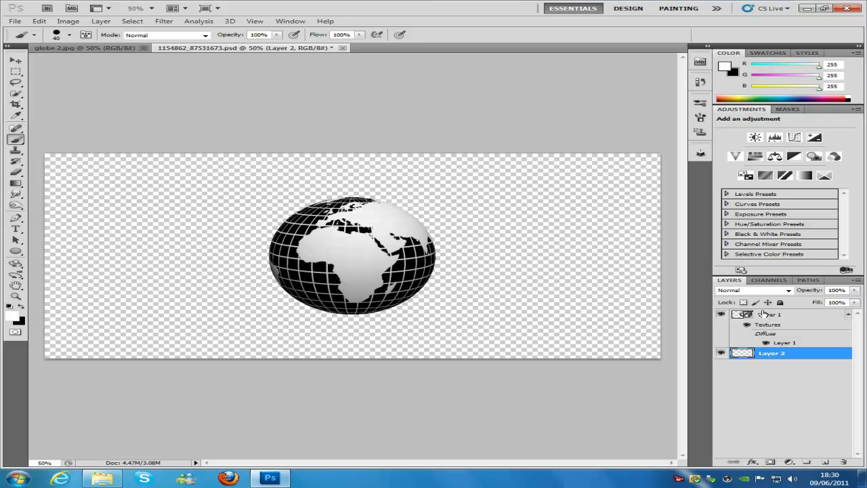
left_click(786, 316)
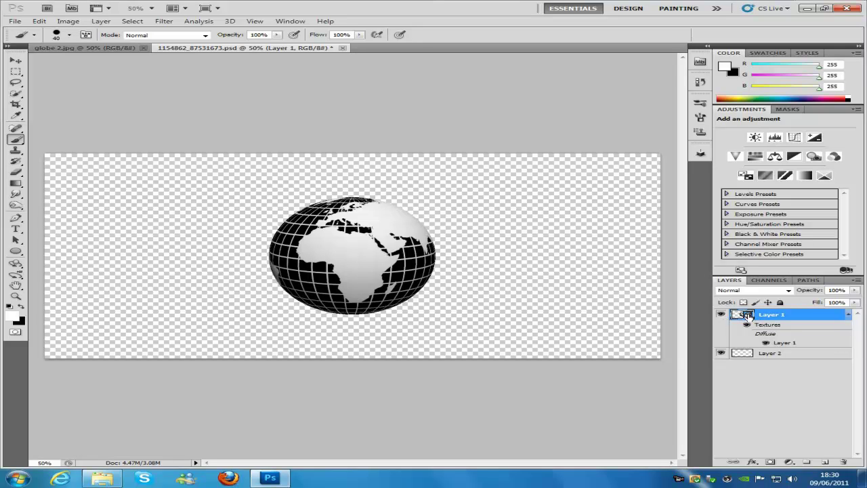
Load 1154862_87531673.psd as the globe material's opacity texture.
double_click(747, 315)
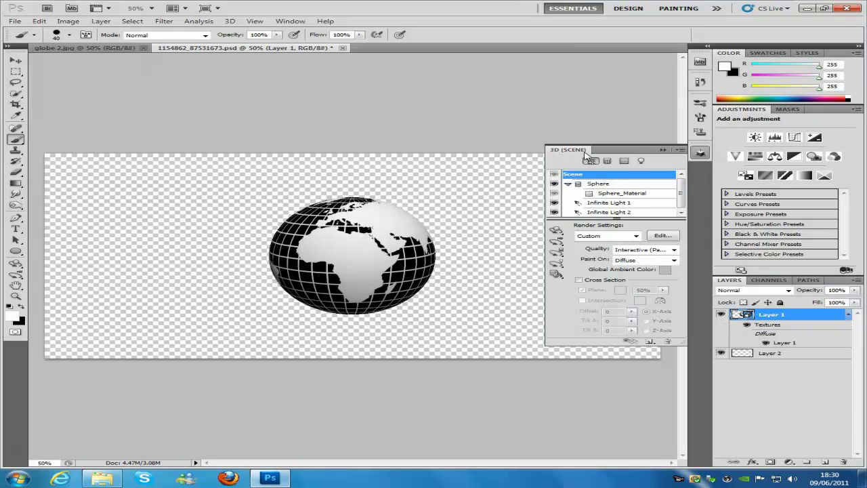
left_click(624, 162)
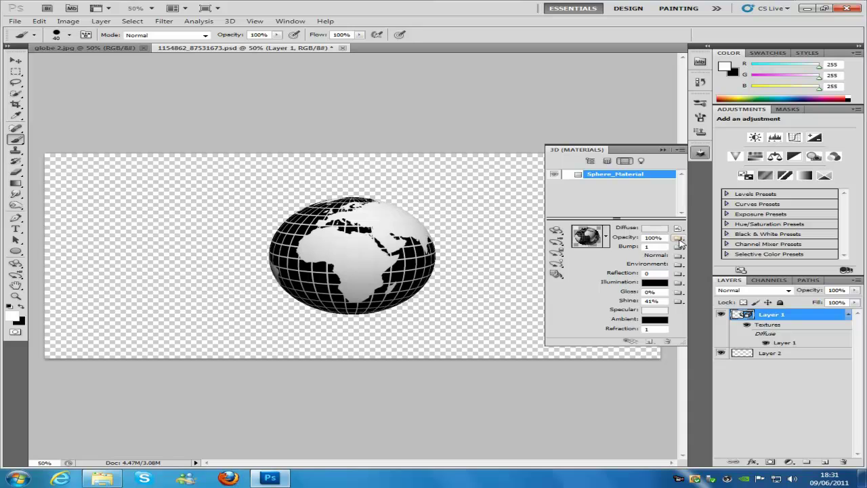
left_click(679, 239)
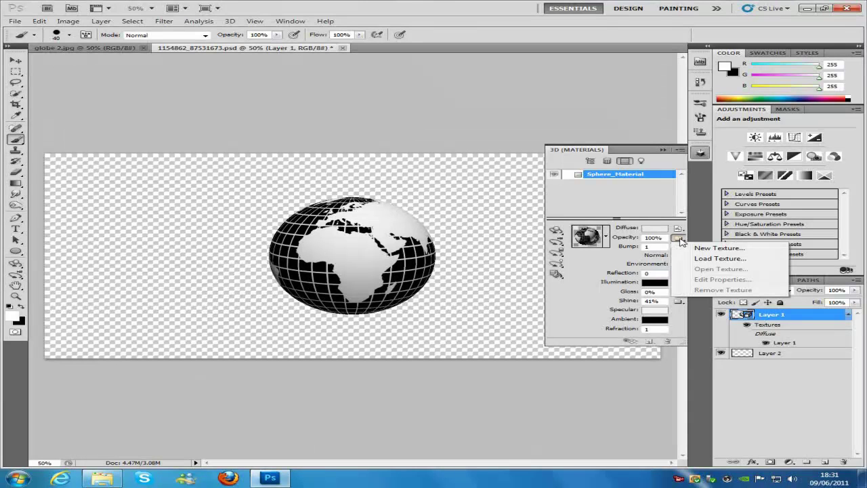
left_click(745, 260)
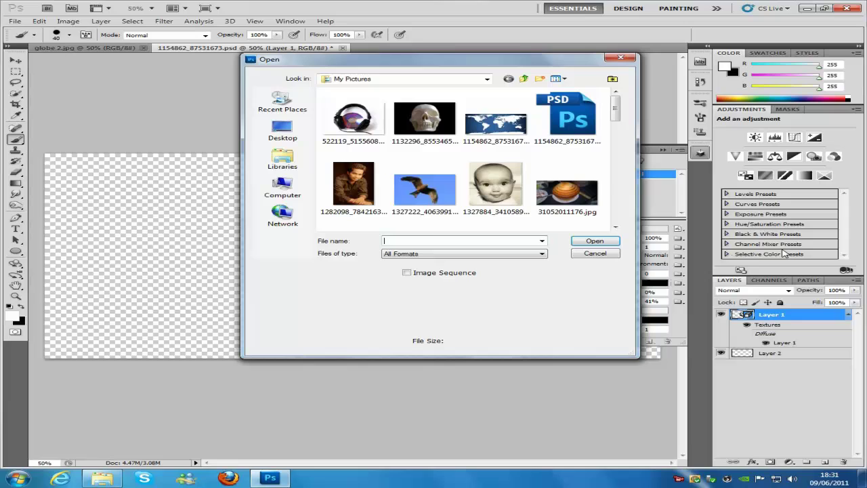
double_click(581, 121)
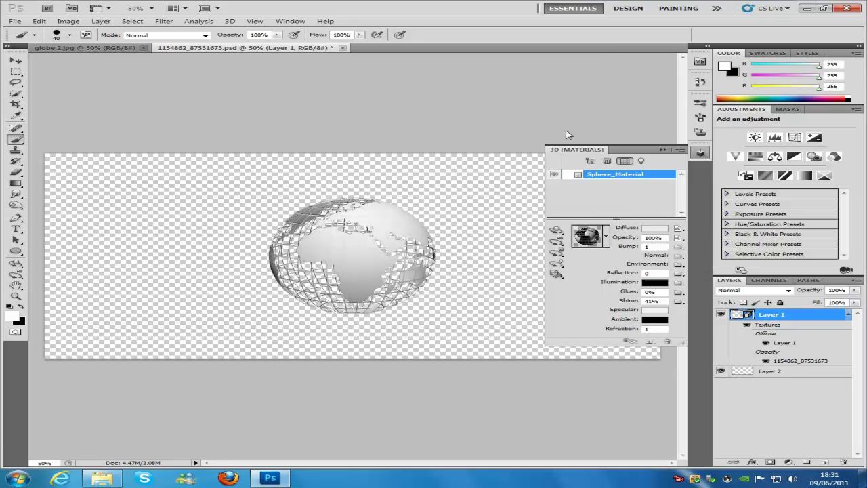
left_click(662, 151)
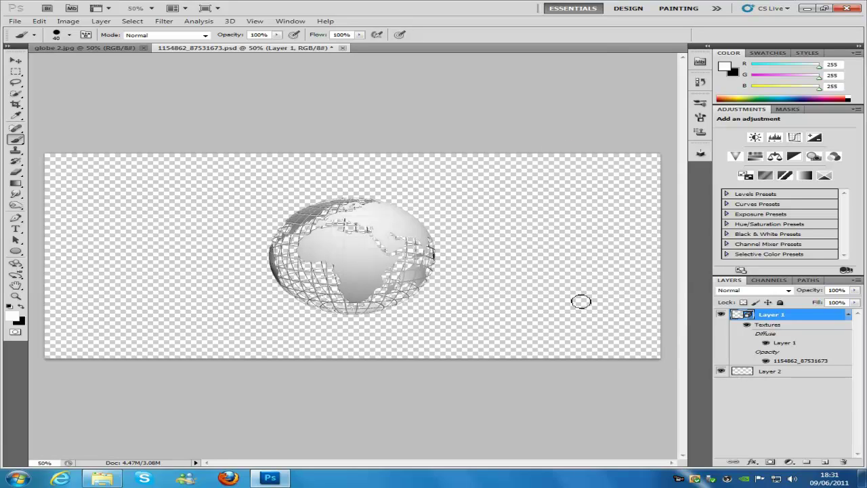
left_click(779, 373)
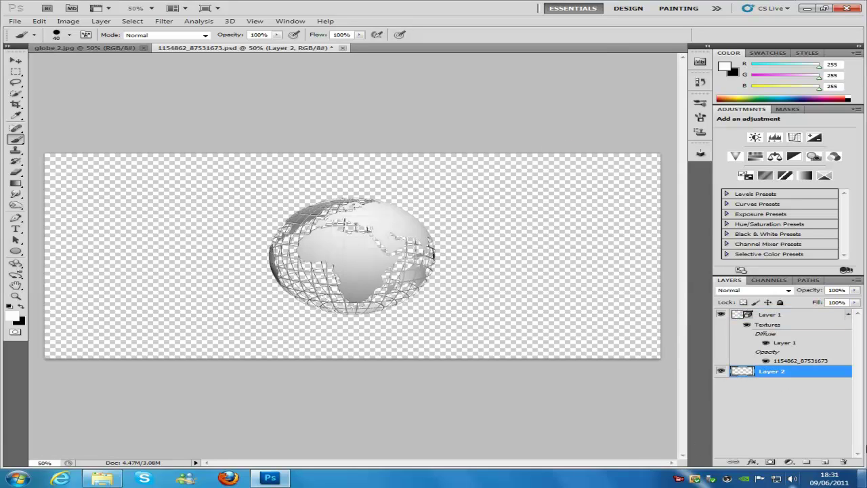
Set the foreground colour to red de5656.
left_click(12, 315)
left_click(545, 104)
left_click(560, 101)
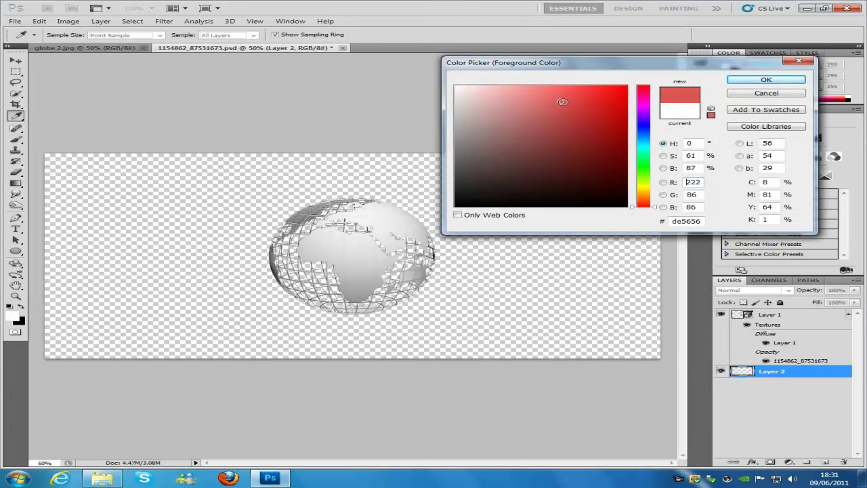
left_click(766, 80)
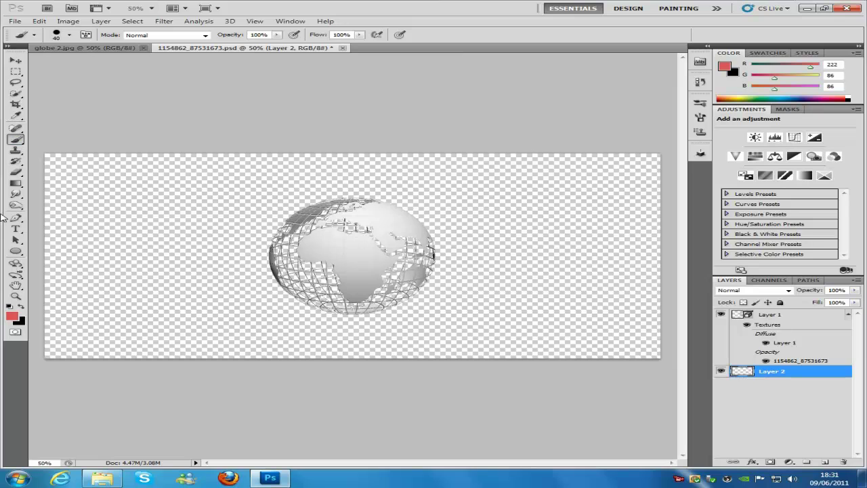
Fill Layer 2 with the red using the Paint Bucket, then open the globe's 3D settings.
left_click(16, 183)
left_click_drag(16, 183, 45, 183)
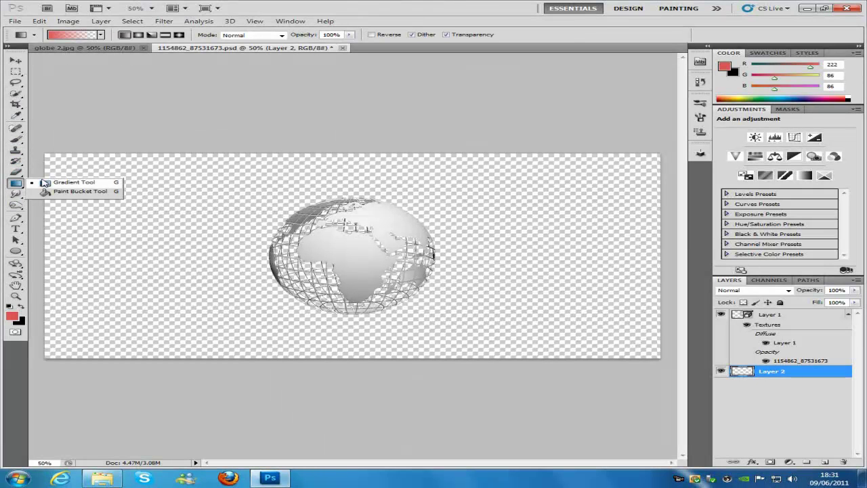
left_click(74, 191)
left_click(65, 196)
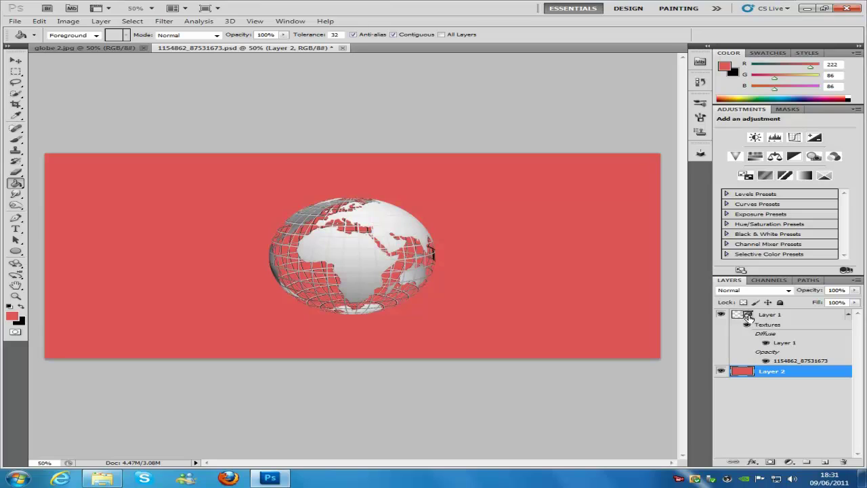
double_click(748, 316)
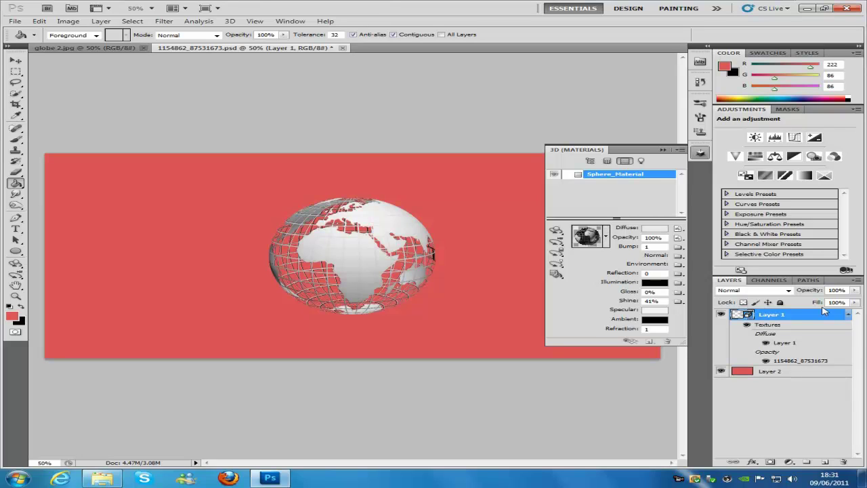
Keep Interactive scene quality, review the globe's material, then show Infinite Light 1's settings.
left_click(590, 161)
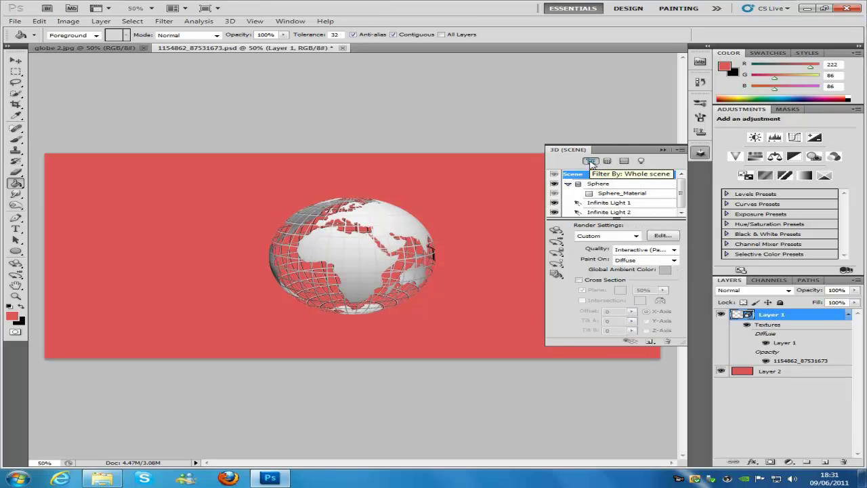
left_click(673, 250)
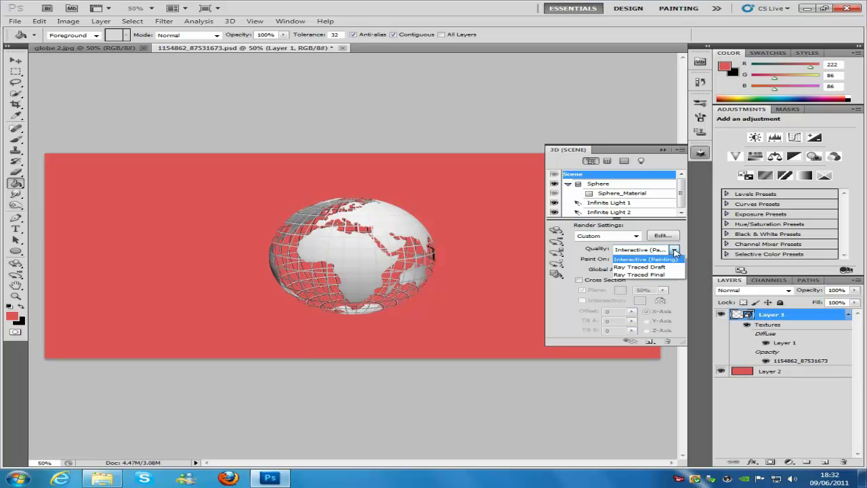
left_click(622, 162)
left_click(622, 161)
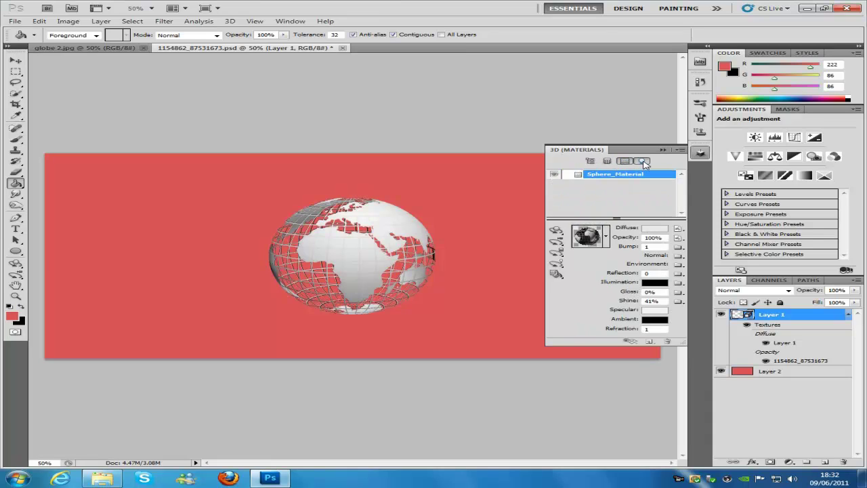
left_click(640, 161)
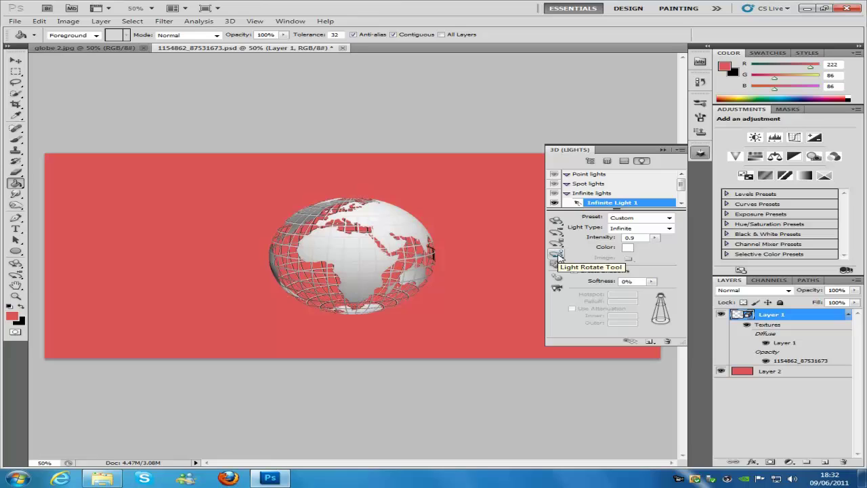
Rotate Infinite Light 1 to X 63.9179, Y 49.1736, Z 45.053 for darker globe edges.
left_click(556, 254)
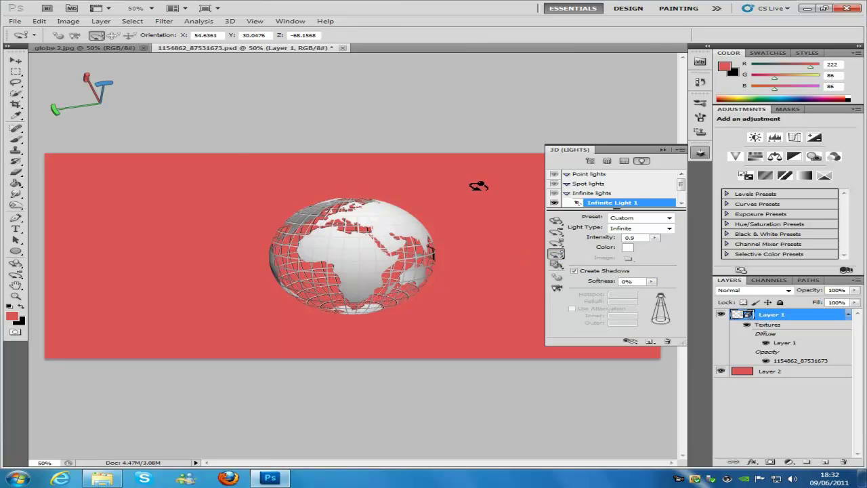
left_click_drag(285, 226, 358, 294)
mouse_move(276, 245)
left_mouse_down()
mouse_move(301, 291)
mouse_move(328, 308)
mouse_move(320, 309)
mouse_move(342, 207)
mouse_move(376, 214)
left_mouse_up()
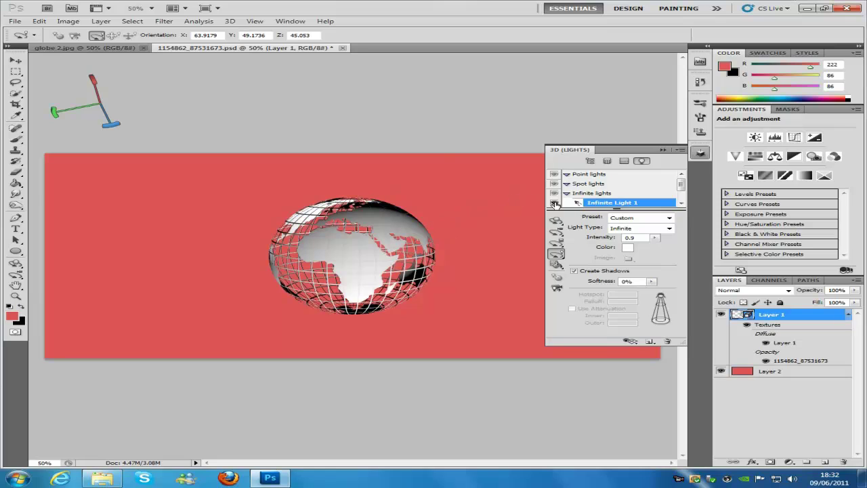
left_click(591, 161)
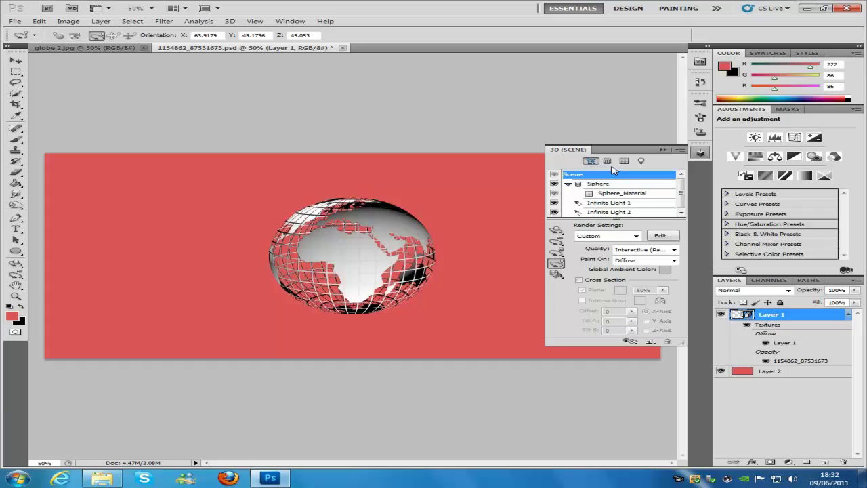
Keep the scene's render quality at Interactive (Painting) and collapse the 3D panel.
left_click(674, 250)
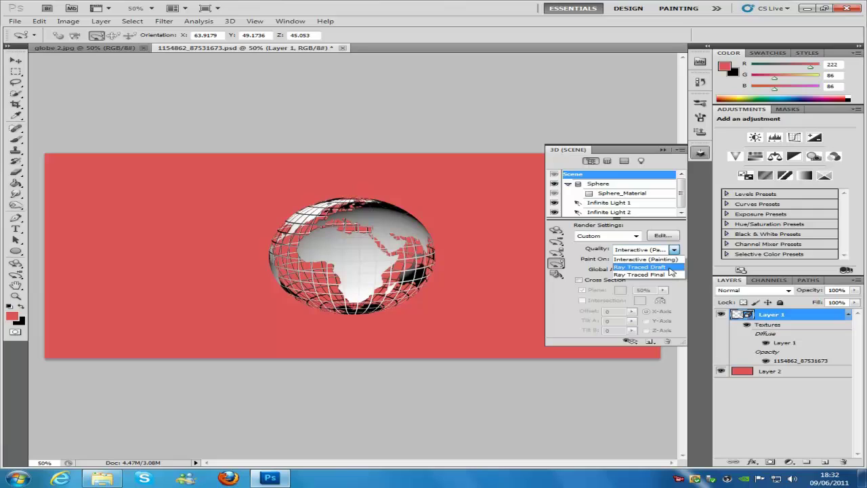
left_click(580, 269)
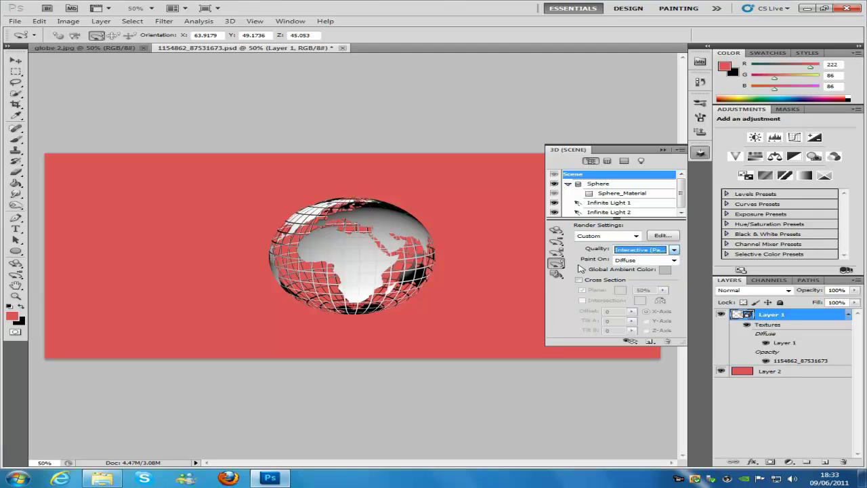
left_click(674, 249)
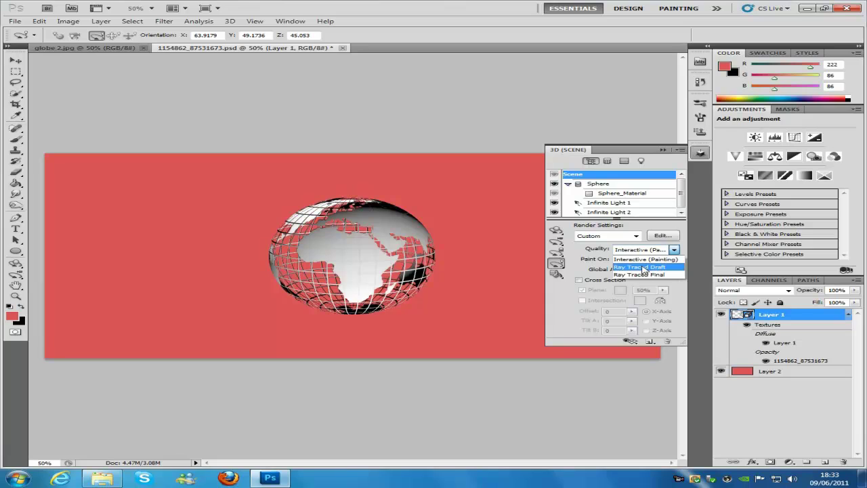
left_click(663, 150)
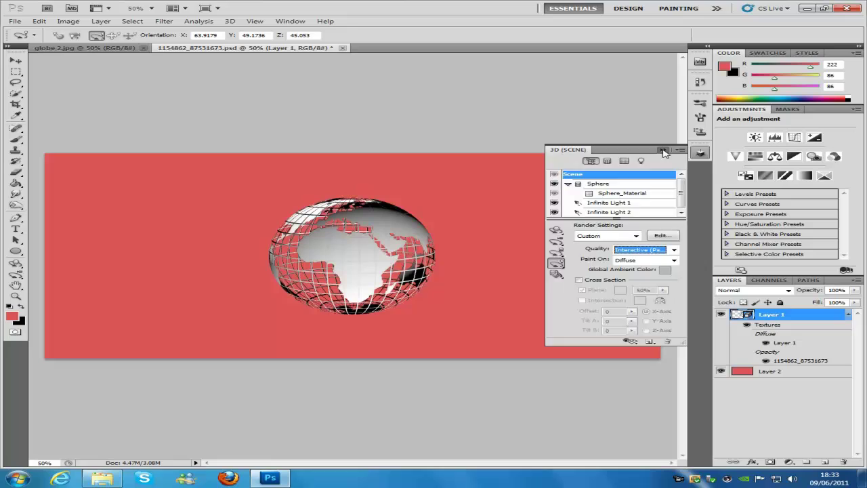
left_click(665, 150)
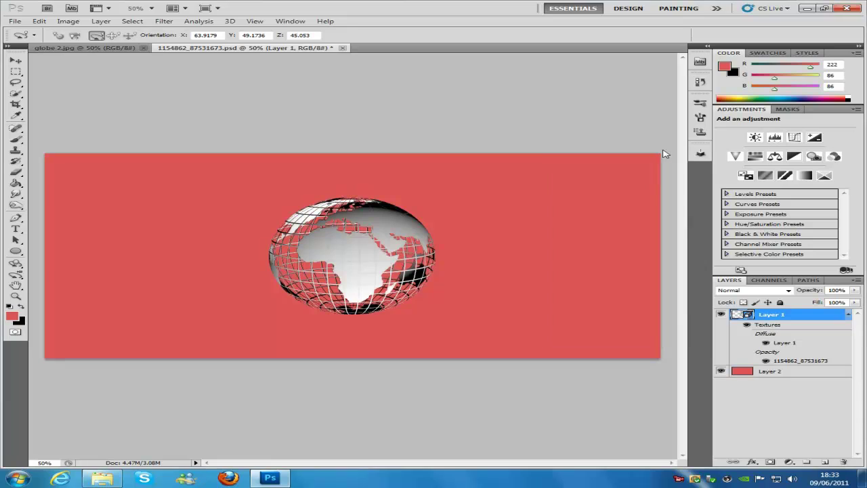
left_click(787, 291)
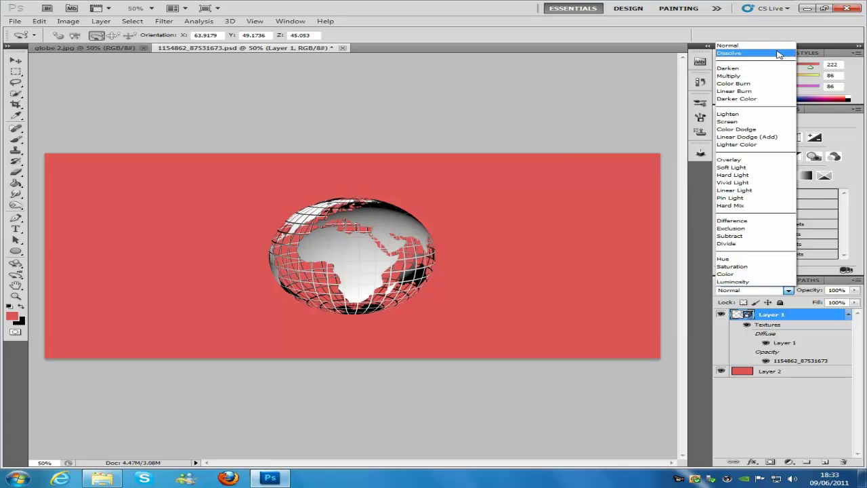
left_click(778, 54)
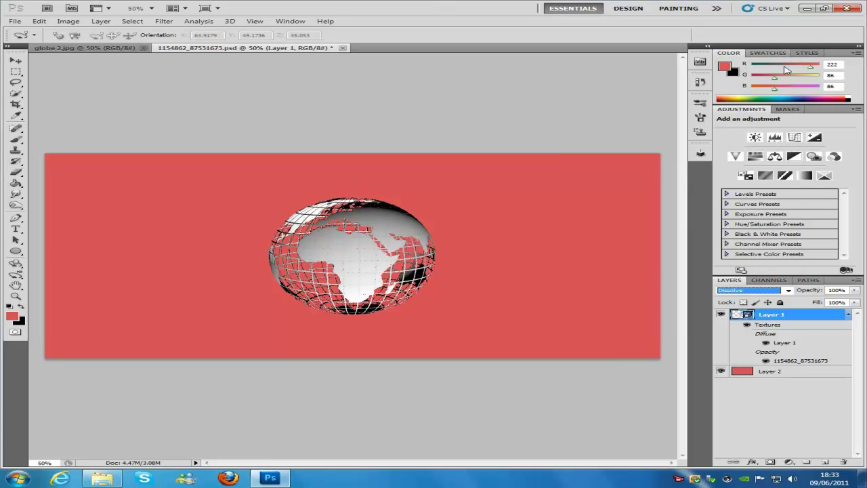
key("Down")
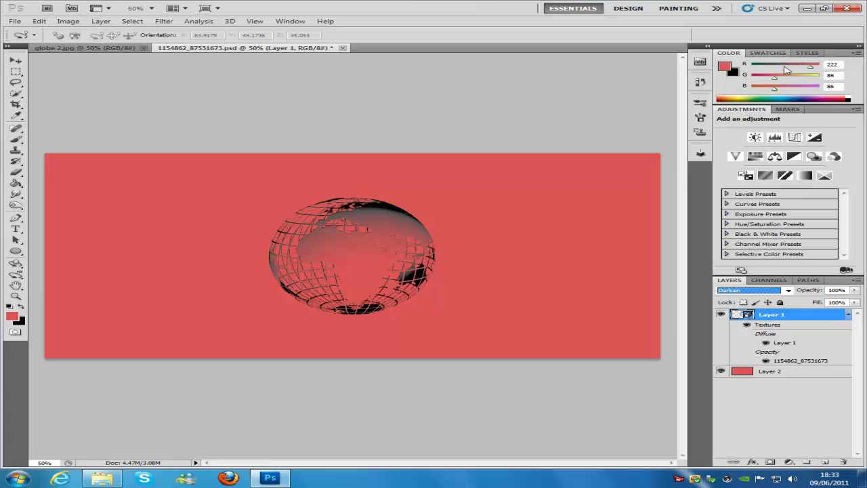
key("Down")
key("Down")
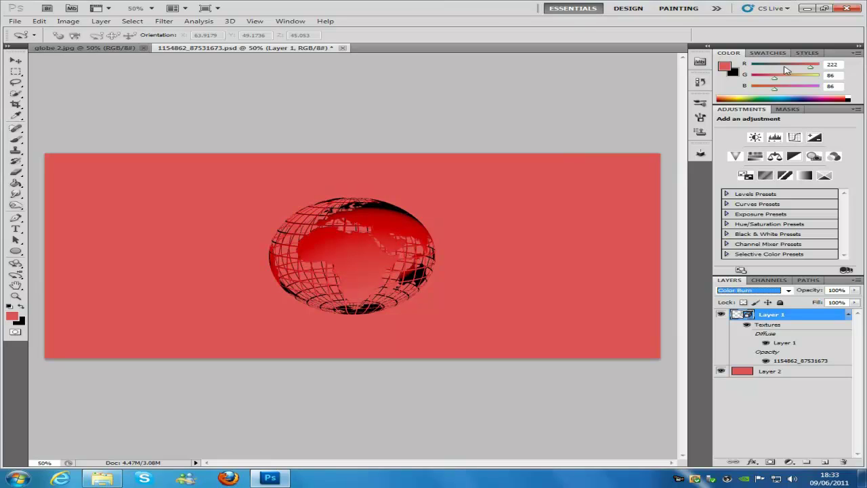
key("Down")
key("Down")
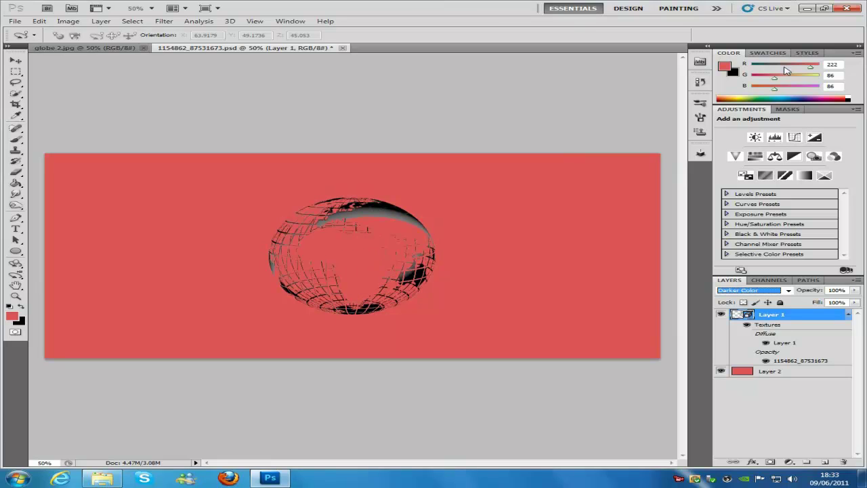
key("Down")
key("Down")
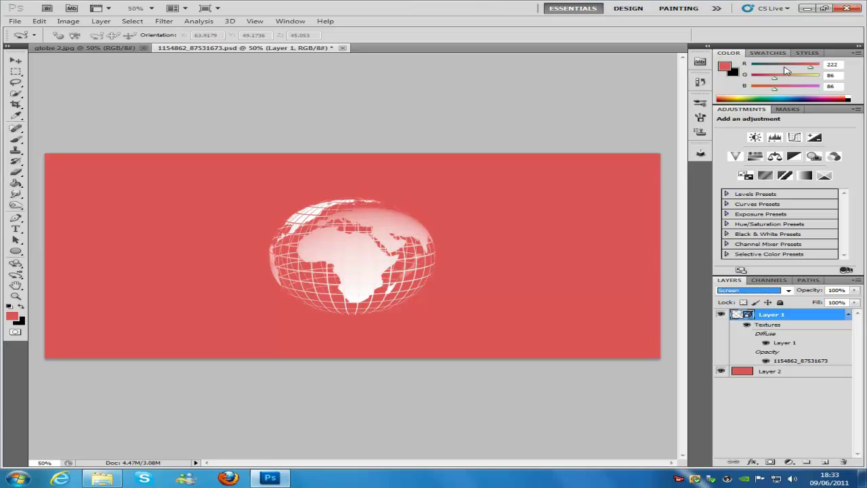
key("Down")
key("Down")
key("Down")
key("Down")
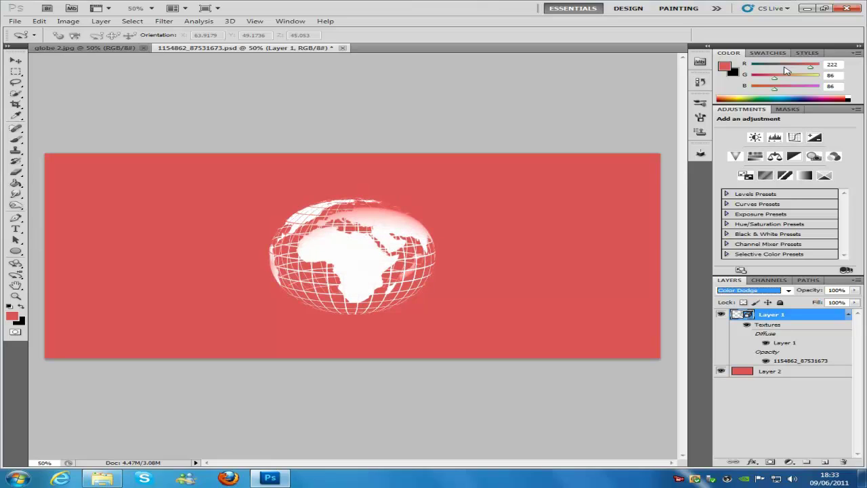
key("Up")
key("Up")
key("Up")
key("Up")
key("Up")
key("Up")
key("Up")
key("Up")
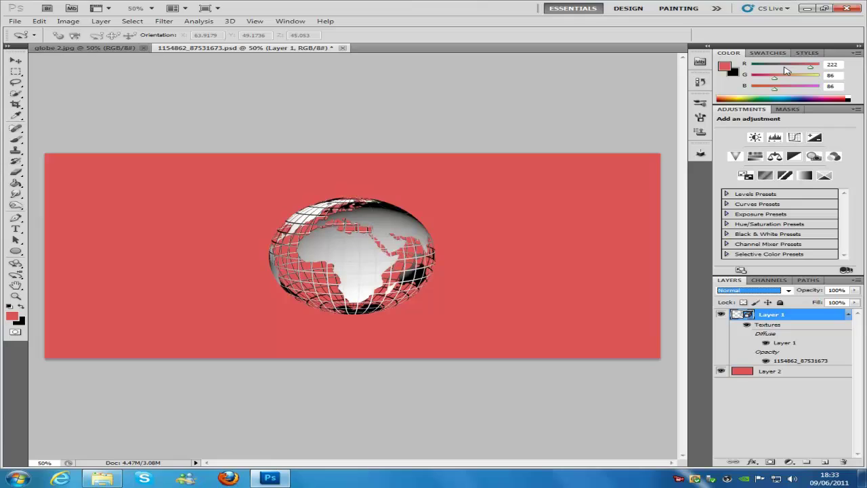